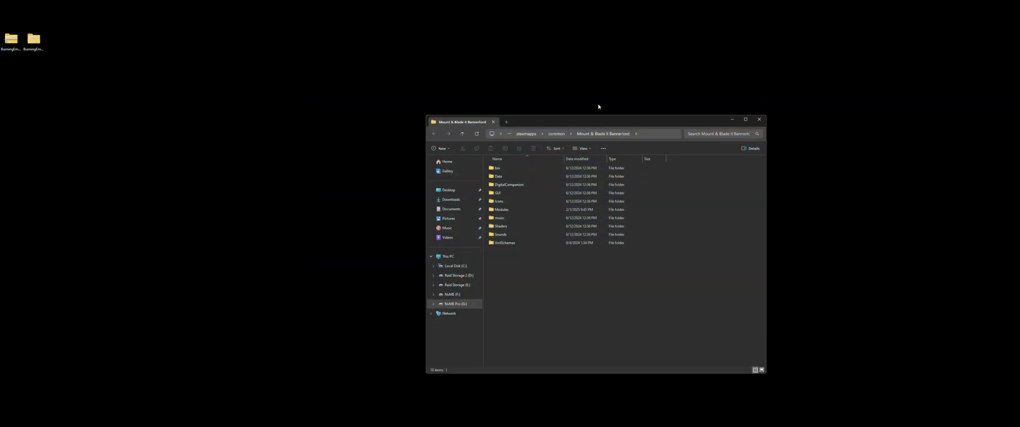
Reposition the Mount & Blade II Bannerlord folder window and set the BurningEmpires.rar archive apart on the desktop
drag(605, 116, 566, 54)
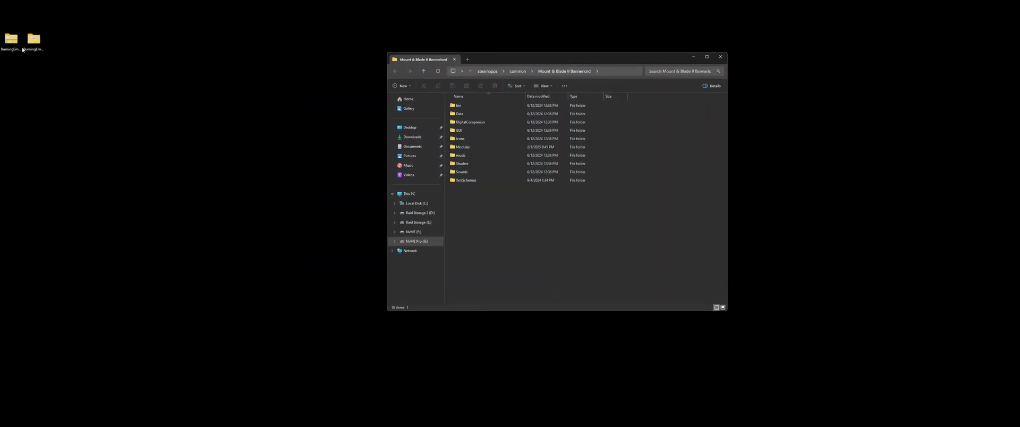
click(14, 47)
drag(8, 40, 144, 47)
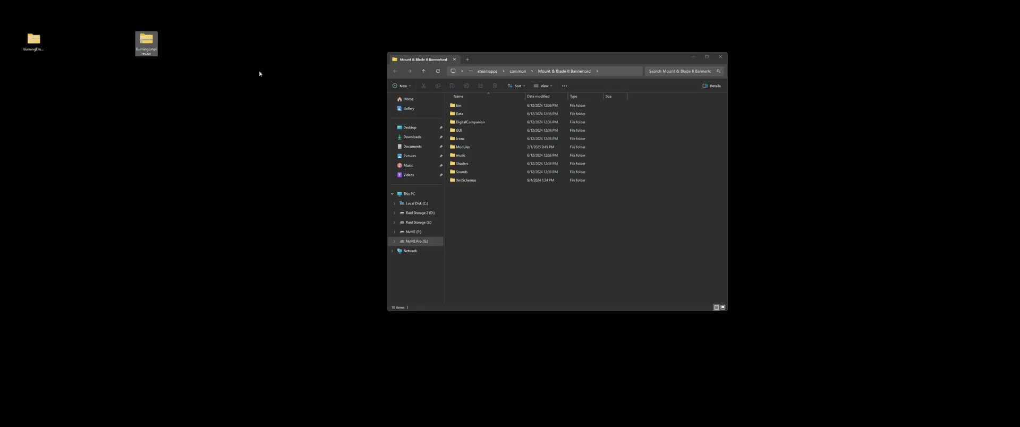
Check the general properties of the BurningEmpires.rar archive and close them
right_click(152, 45)
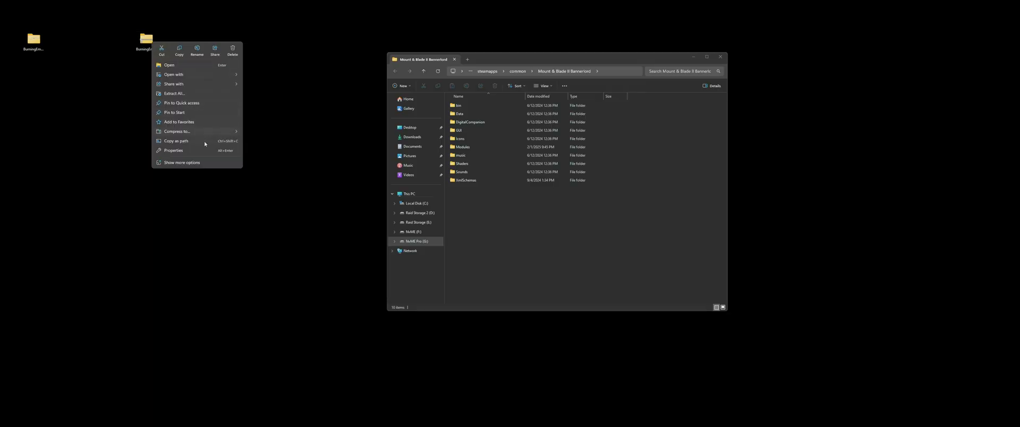
click(207, 163)
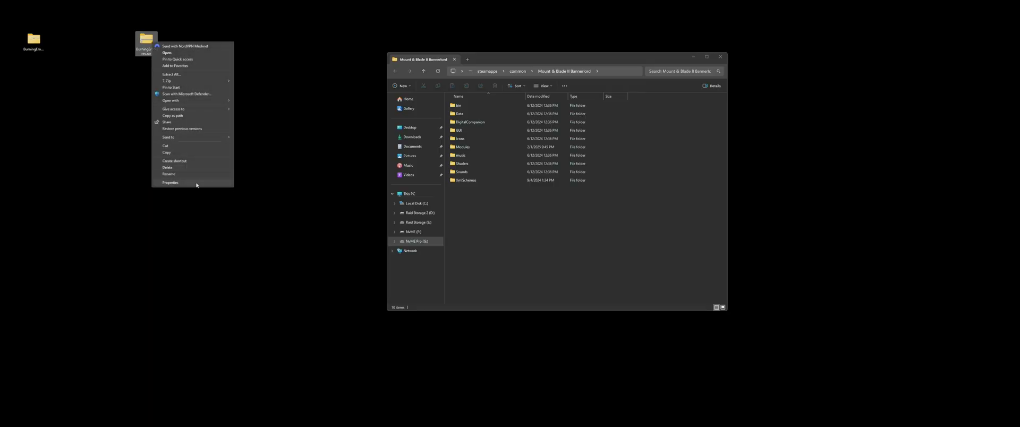
click(196, 183)
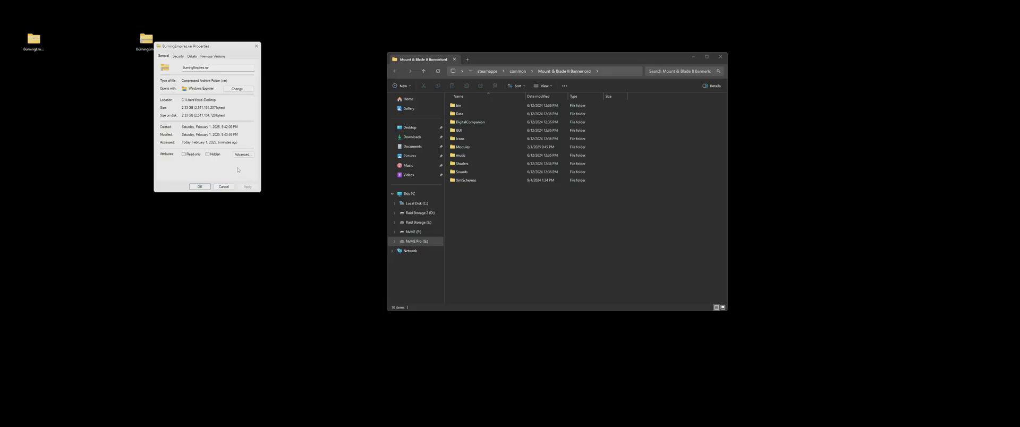
click(201, 187)
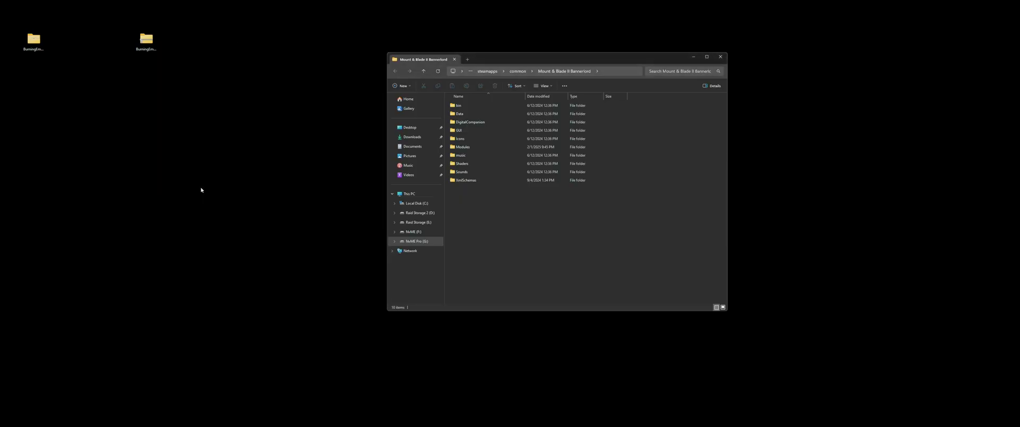
Show the 7-Zip options available for the BurningEmpires.rar archive without running any of them
right_click(149, 45)
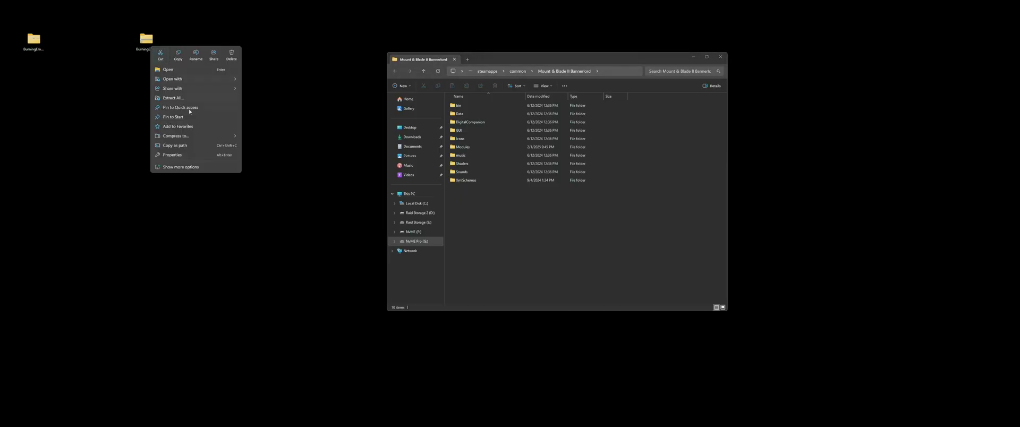
click(181, 167)
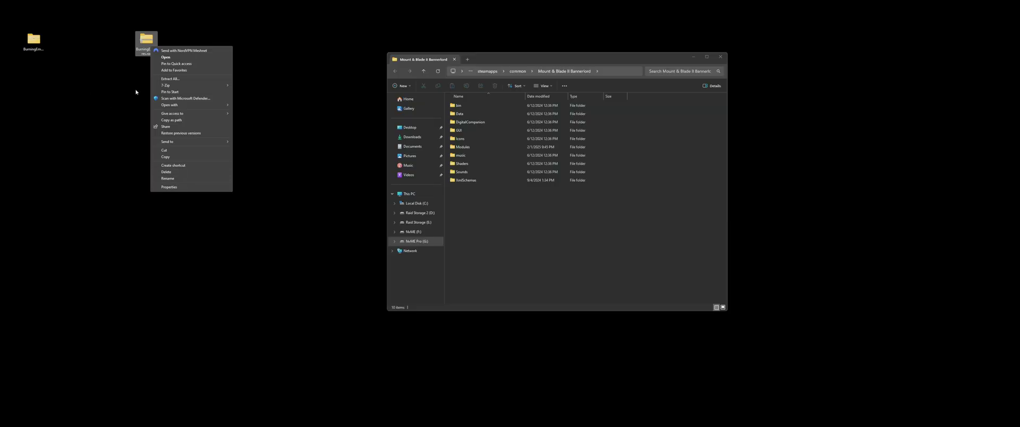
mouse_move(174, 89)
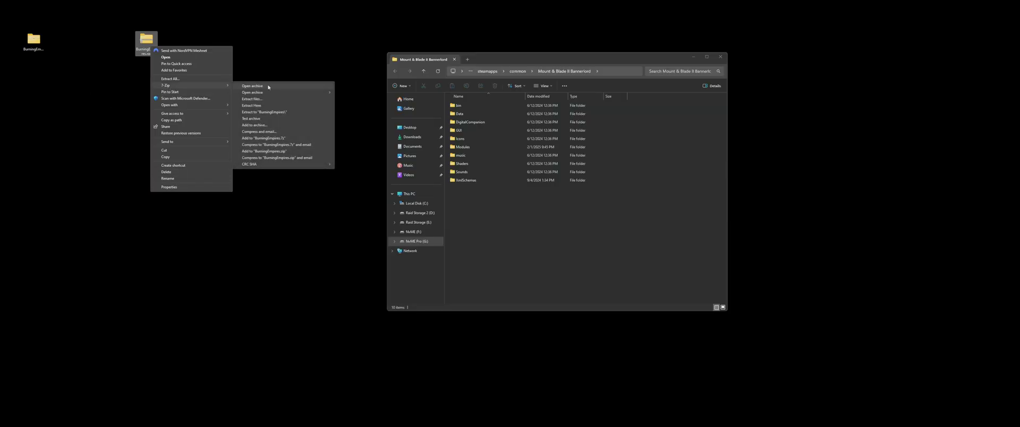
click(109, 97)
Bring the extracted BurningEmpires folder closer on the desktop and locate its installed copy in the game's Modules folder
drag(33, 40, 192, 42)
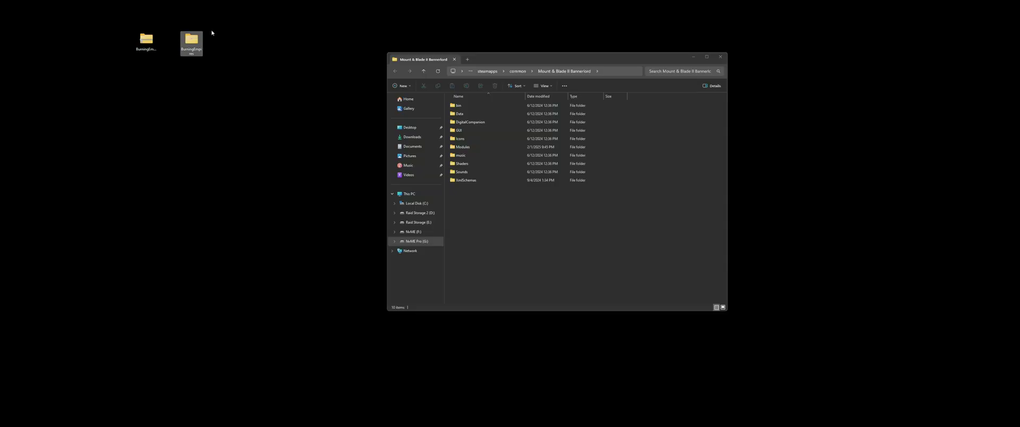
click(494, 150)
double_click(496, 150)
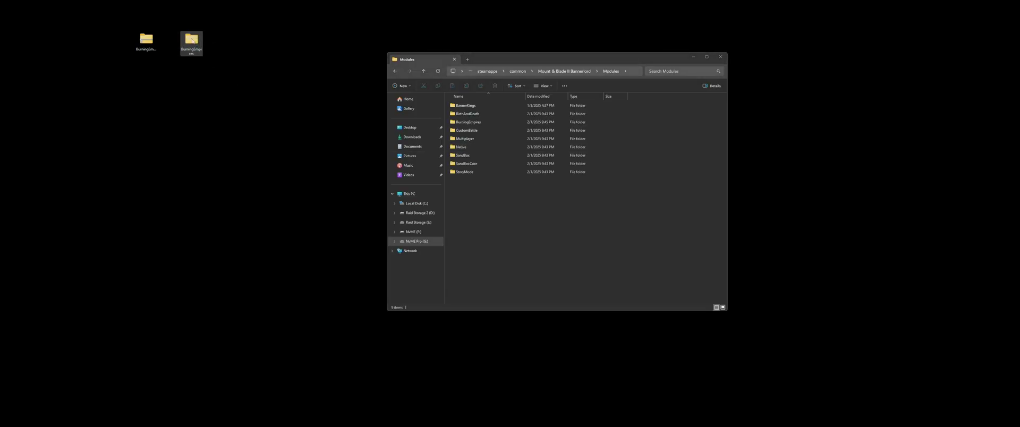
drag(193, 41, 266, 77)
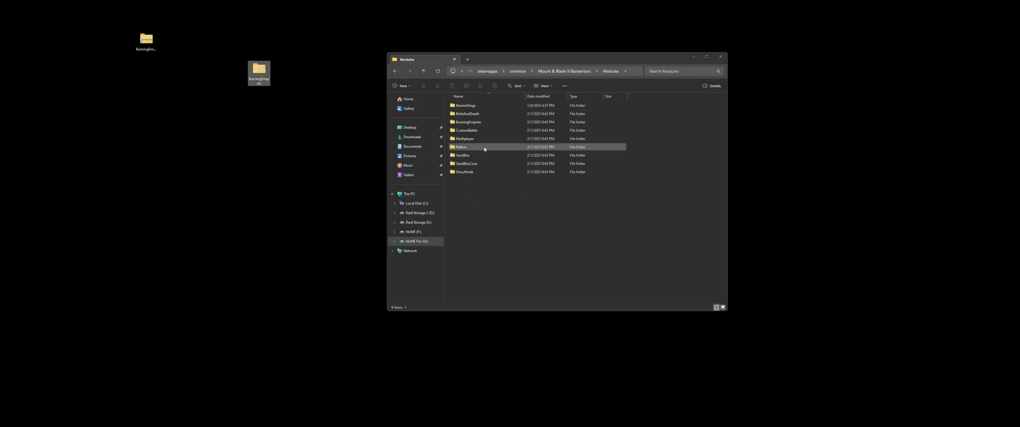
click(471, 124)
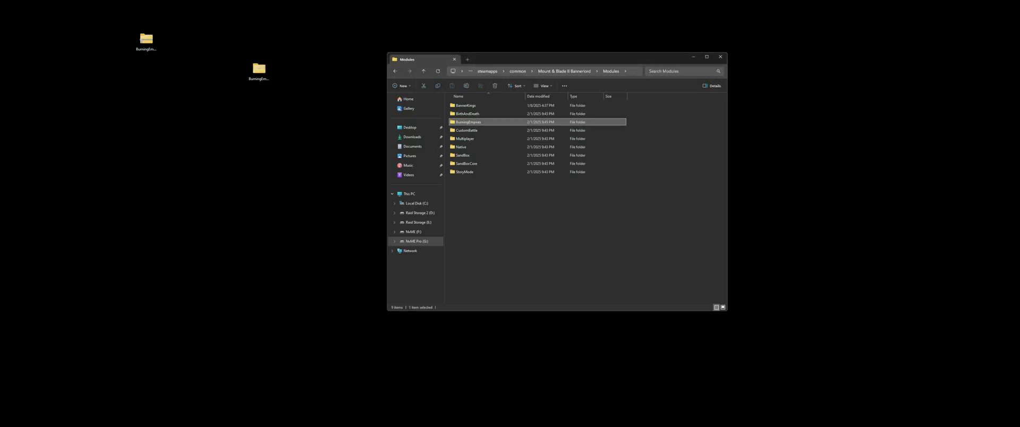
Open the Bannerlord launcher through Steam, check Burning Empires' dependencies in the singleplayer mod list, and start the game
right_click(936, 421)
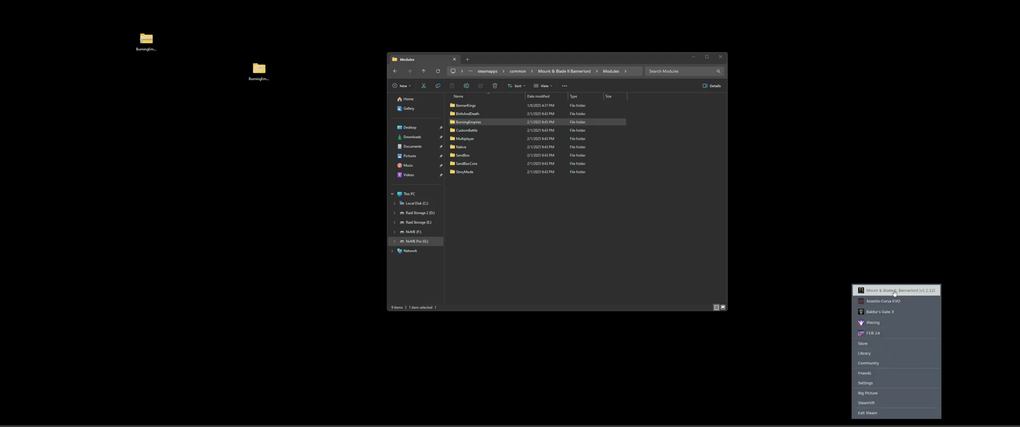
click(894, 291)
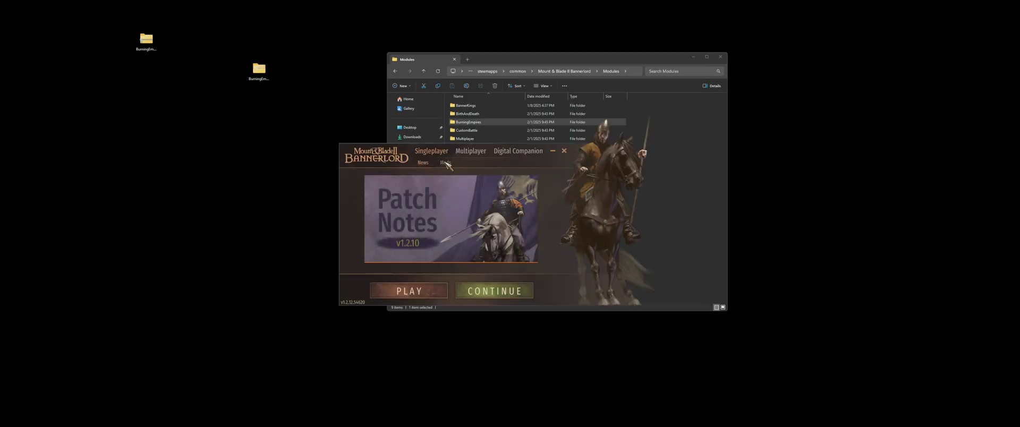
click(447, 164)
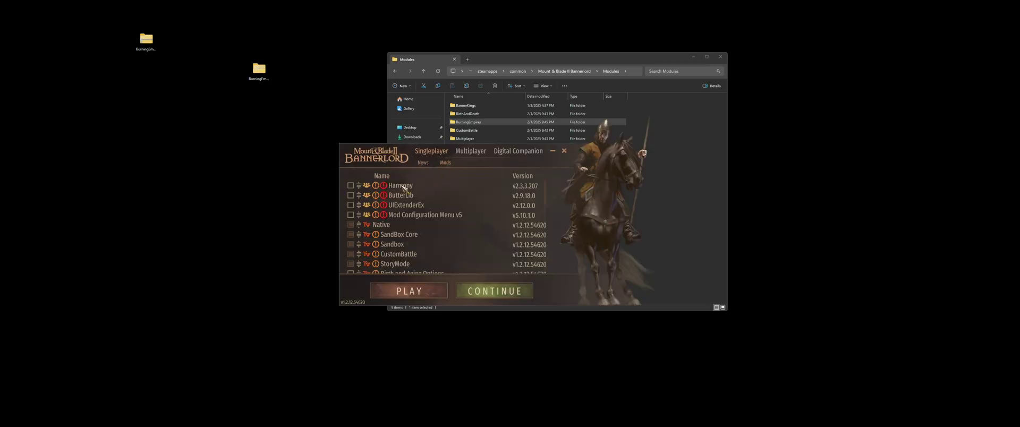
scroll(402, 187, down, 10)
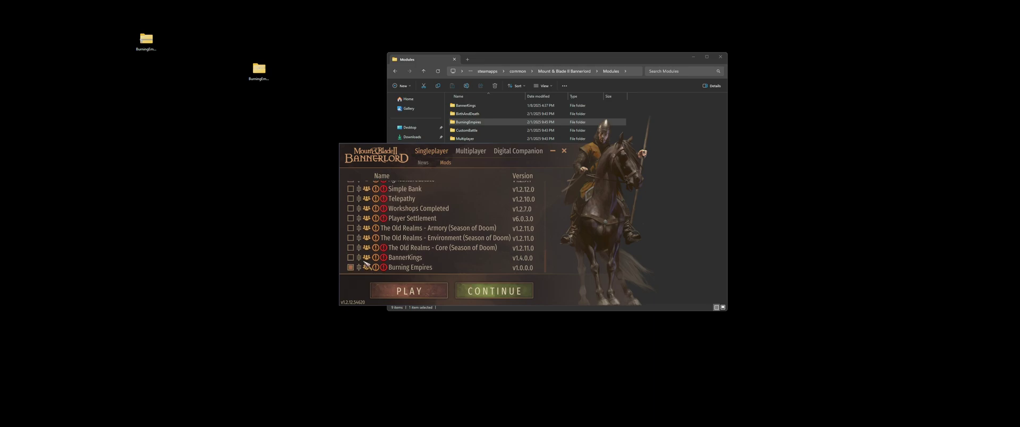
mouse_move(375, 270)
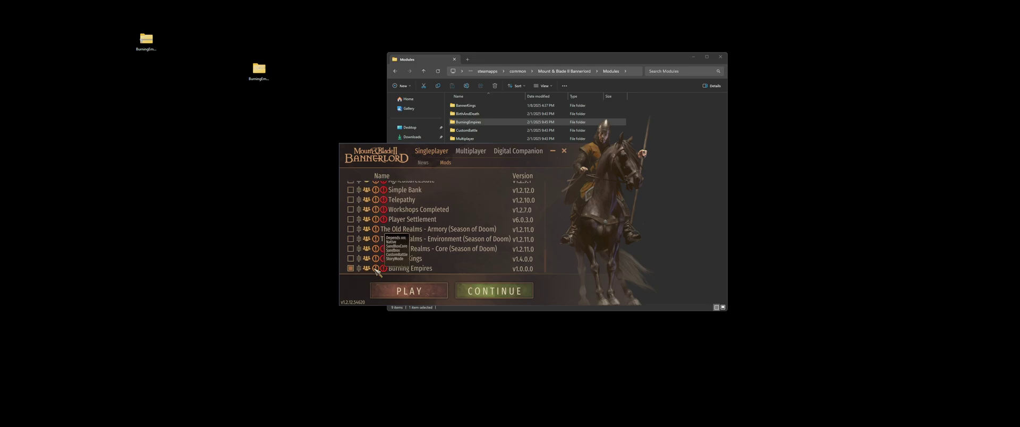
click(420, 298)
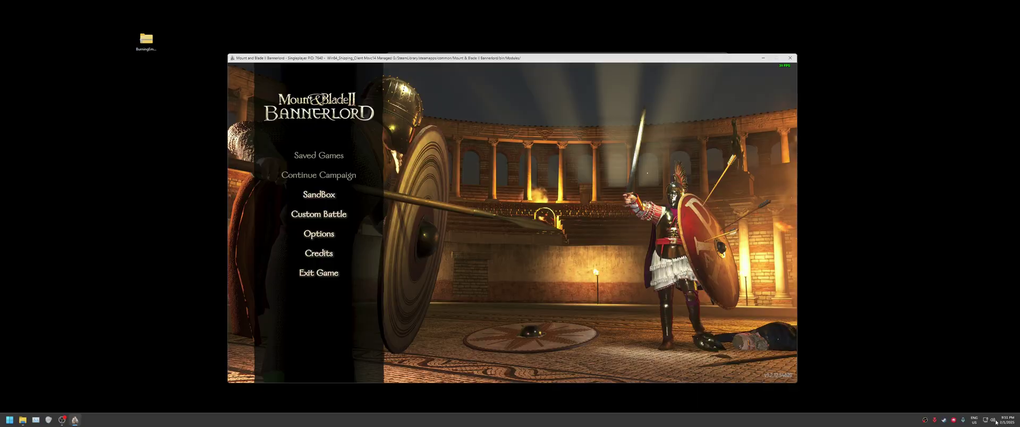
Begin a new SandBox campaign and choose the Western Roman culture for the character
click(343, 214)
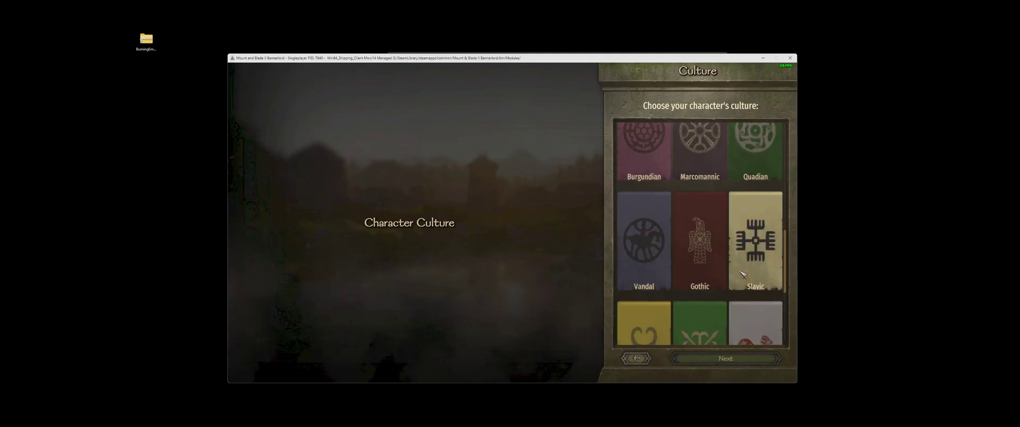
click(720, 213)
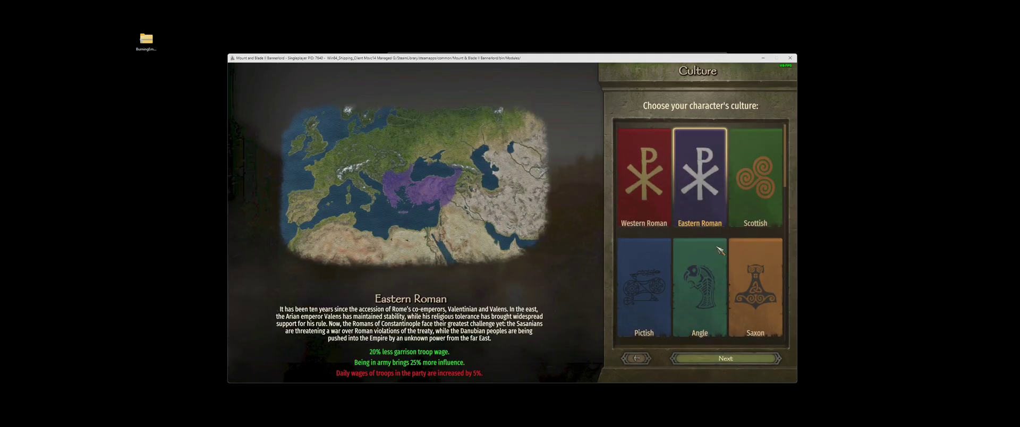
click(644, 196)
click(723, 360)
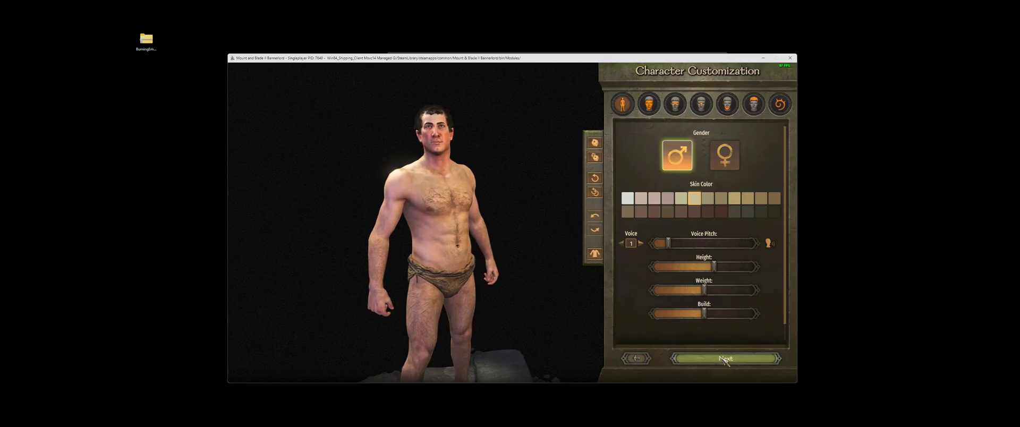
Keep the default character appearance, answer the background questions, and start the campaign with the Freebooter difficulty preset
click(726, 359)
click(725, 220)
click(725, 220)
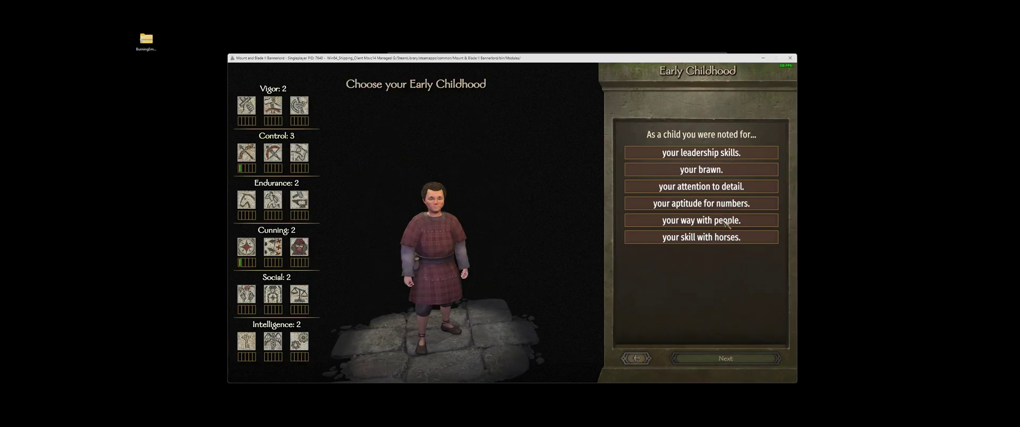
double_click(725, 220)
click(725, 220)
double_click(725, 220)
double_click(725, 220)
double_click(725, 220)
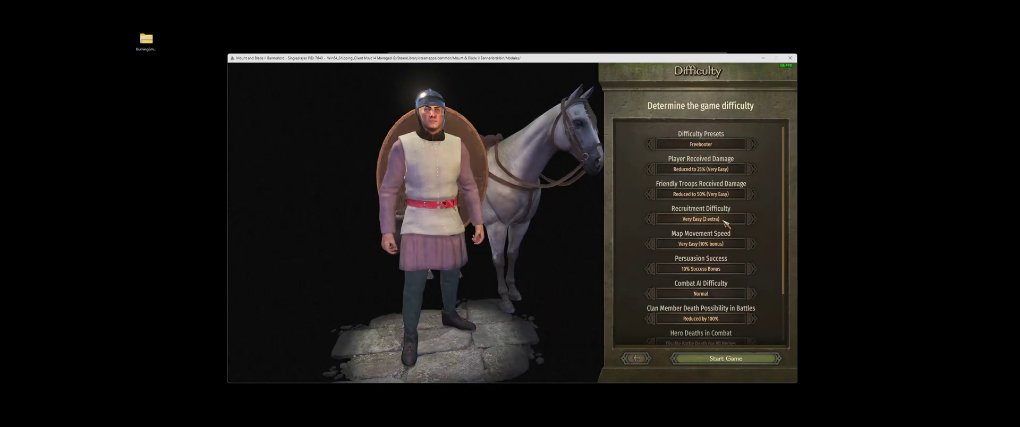
key(Return)
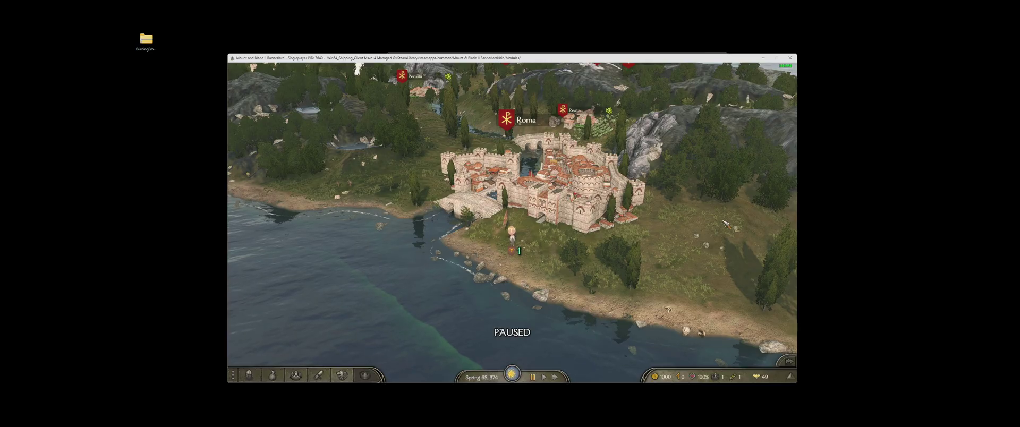
Send the party a short distance from Roma, pause the game, and survey the settlements across the campaign map
click(627, 255)
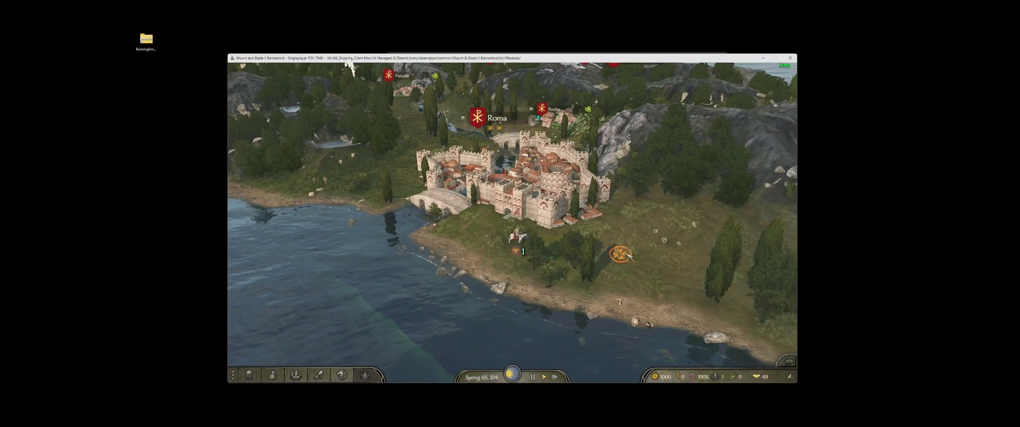
scroll(627, 255, down, 15)
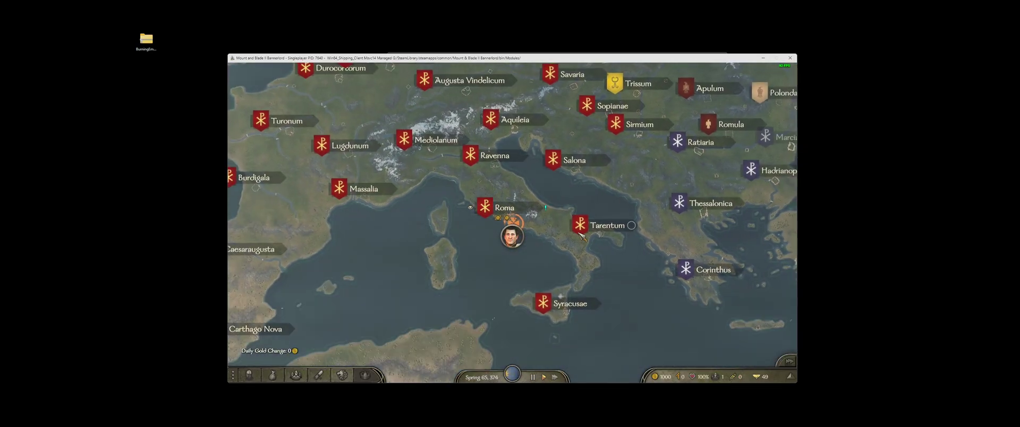
key(space)
scroll(583, 236, up, 15)
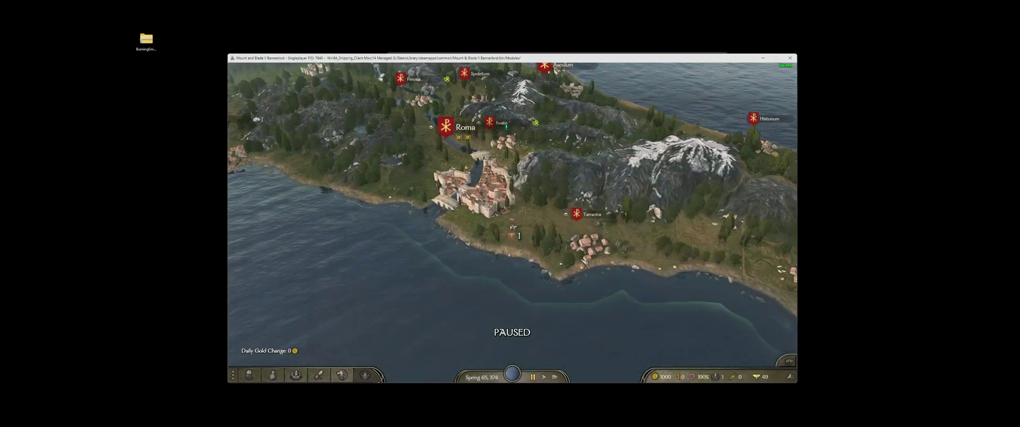
scroll(585, 262, down, 15)
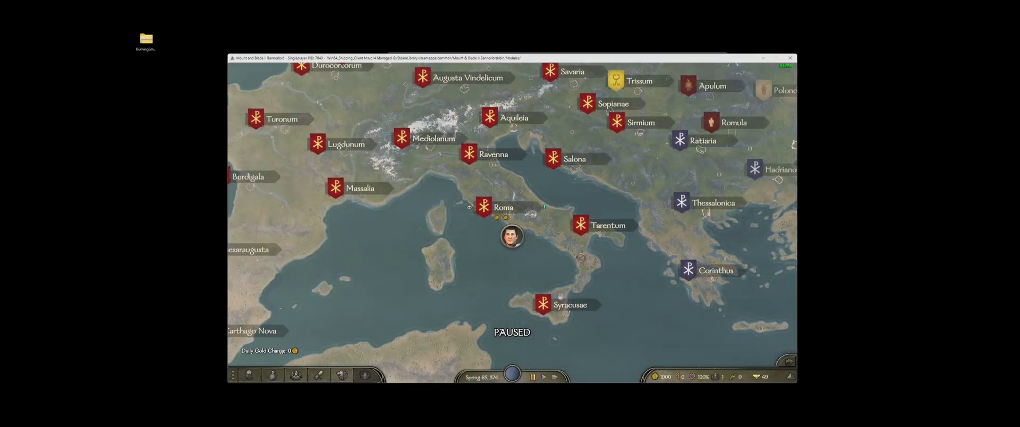
key(w)
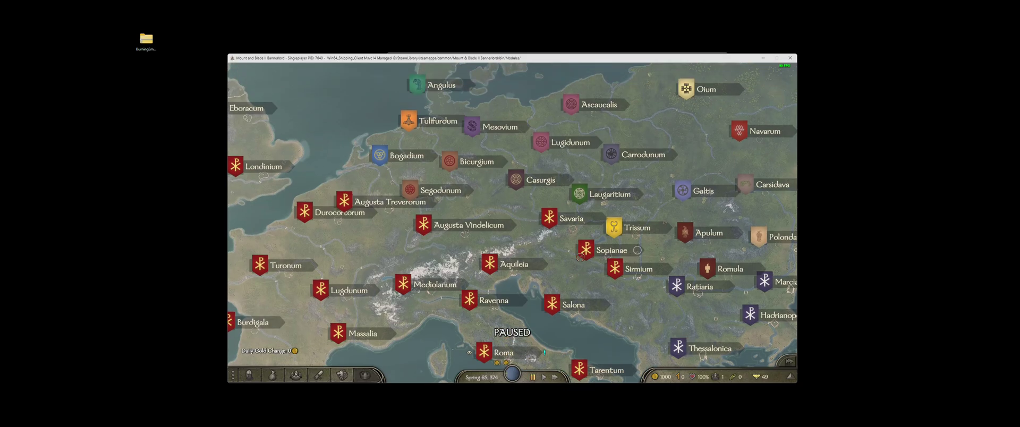
key(s)
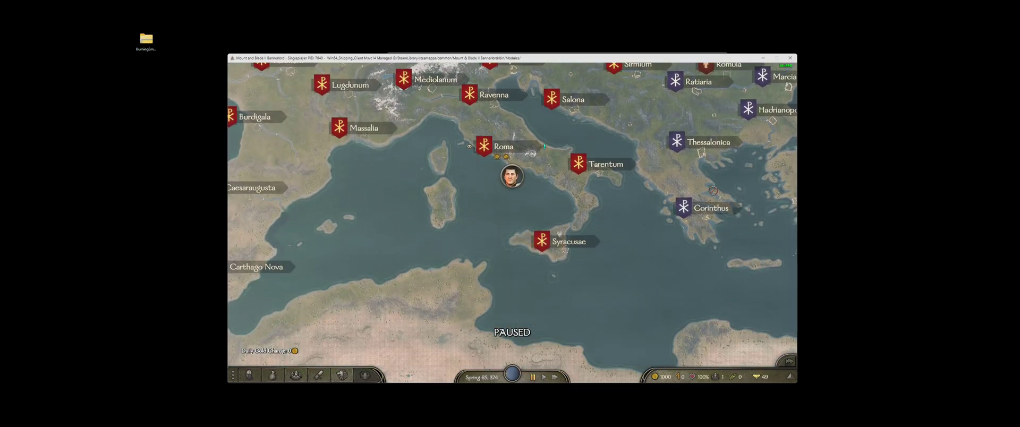